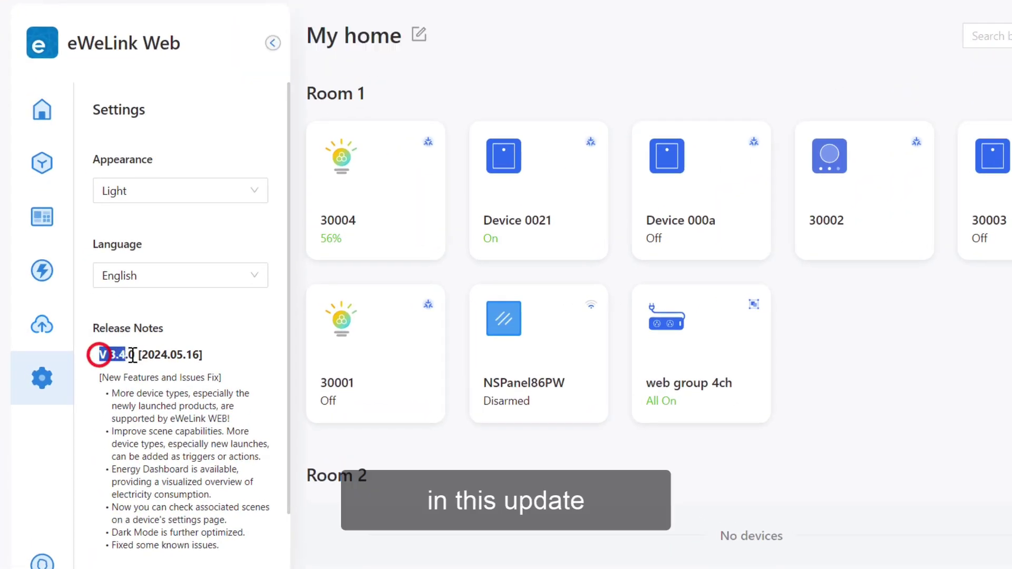
# Step: Show the My home page and preview light 30004's controls
pyautogui.moveTo(82, 357); pyautogui.dragTo(115, 357)
pyautogui.click(42, 110)
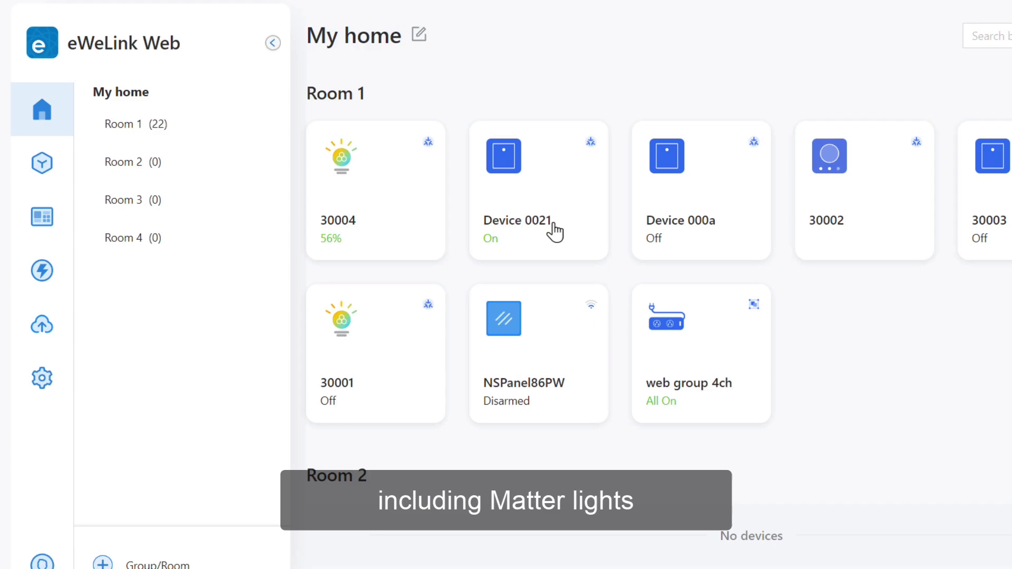
pyautogui.click(417, 228)
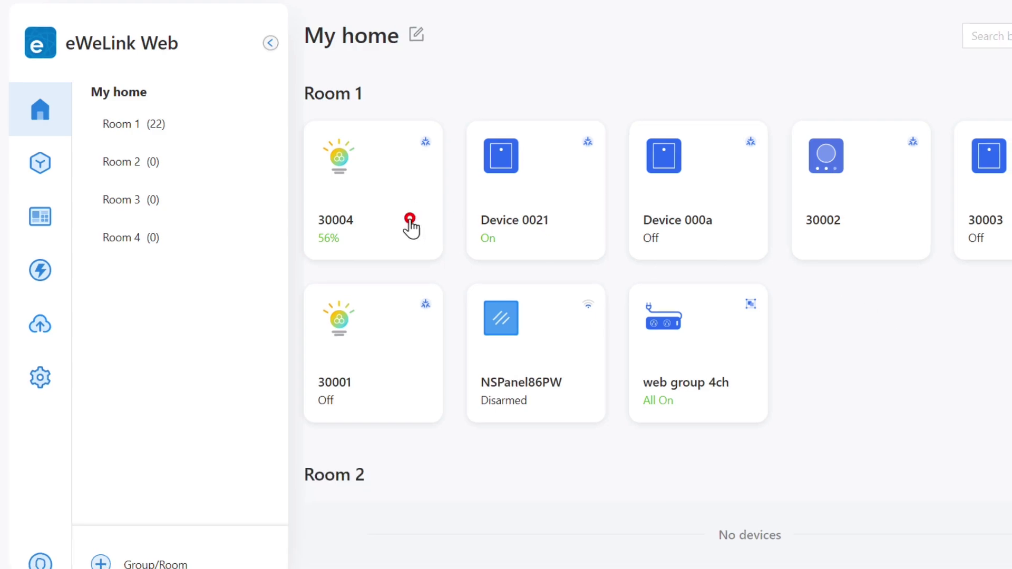
pyautogui.click(790, 321)
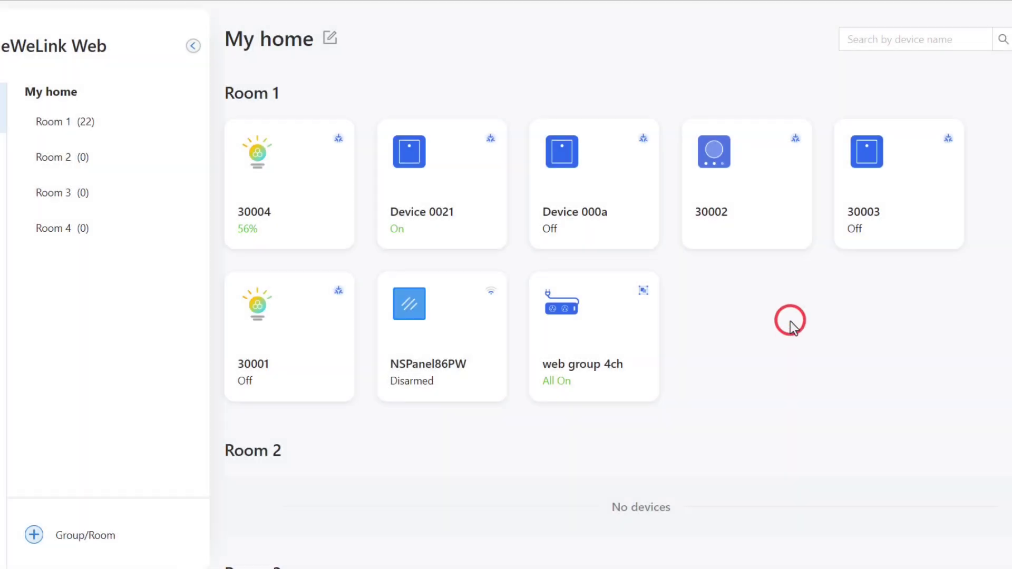
# Step: Preview switch 30003's controls and bridge 30002's synced sub-device list
pyautogui.click(889, 210)
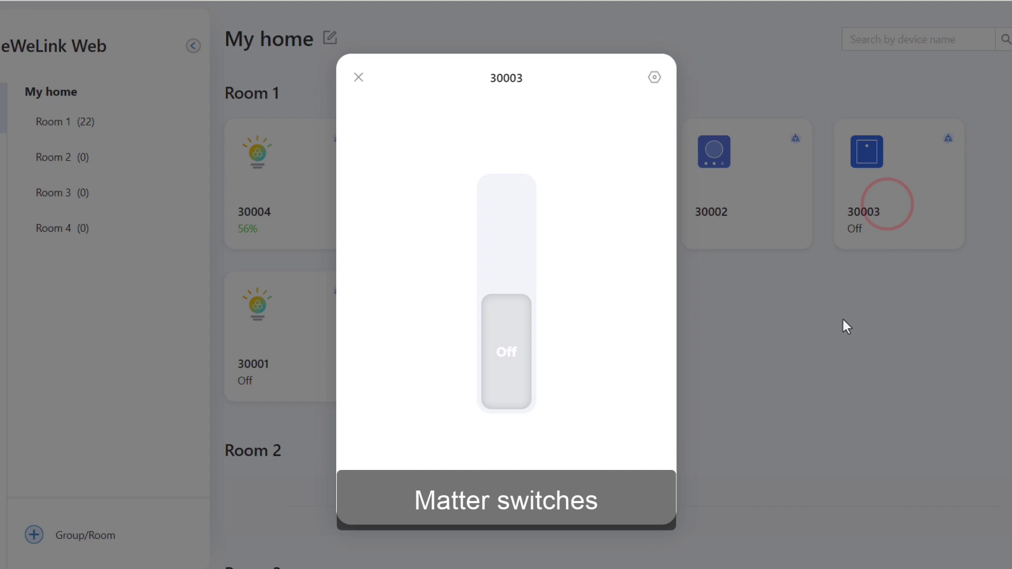
pyautogui.click(822, 324)
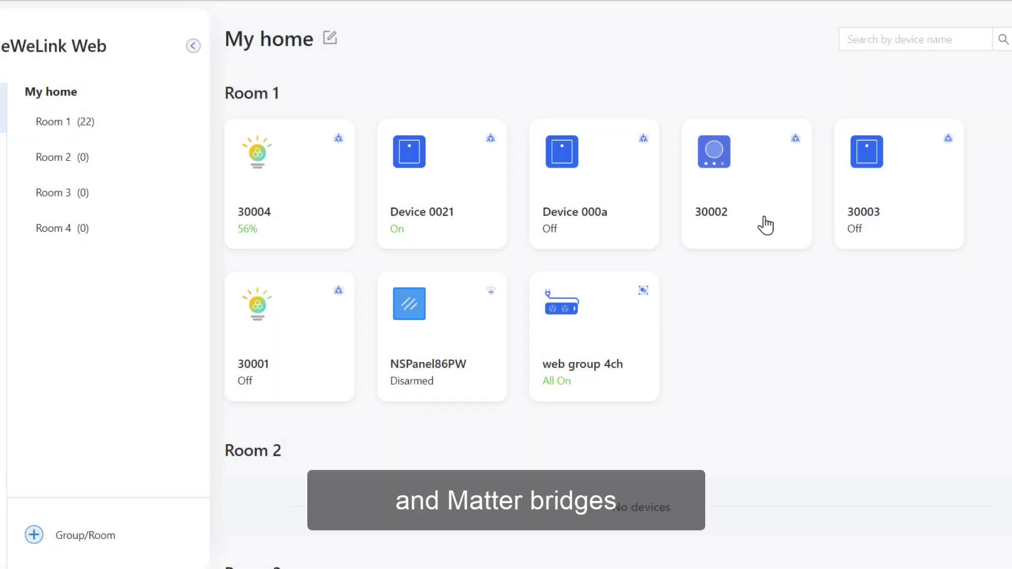
pyautogui.click(764, 218)
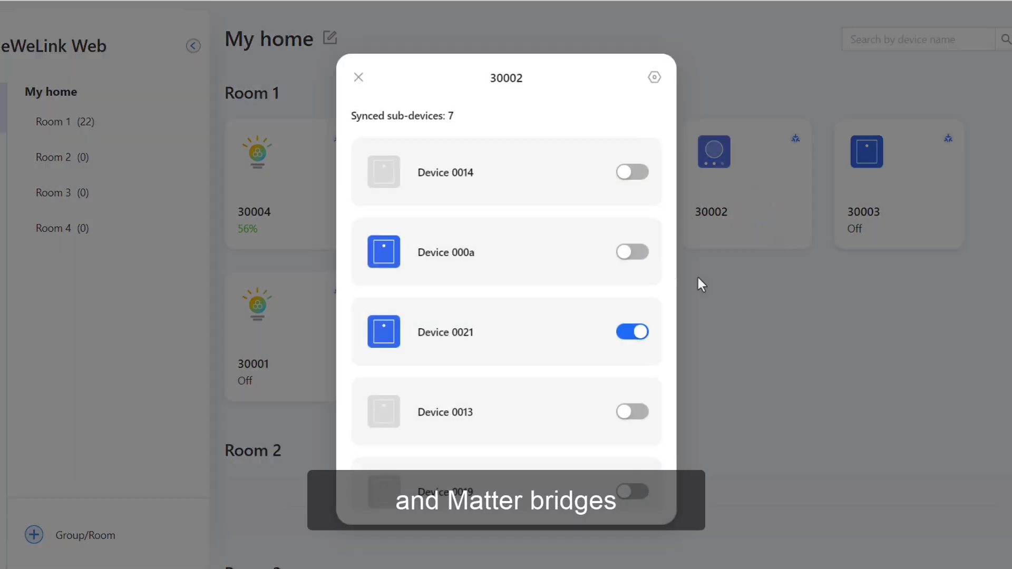
pyautogui.click(793, 307)
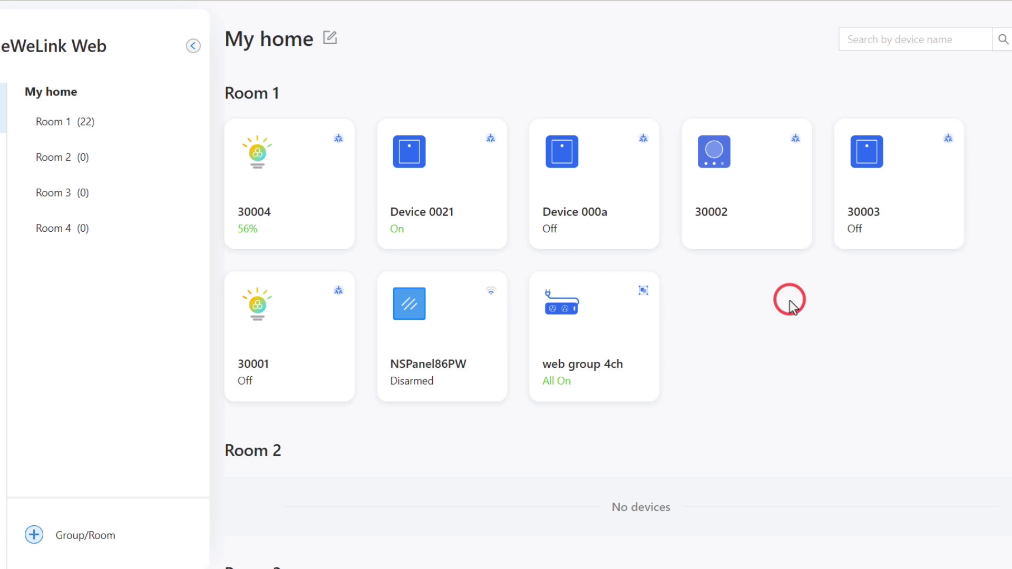
pyautogui.click(452, 341)
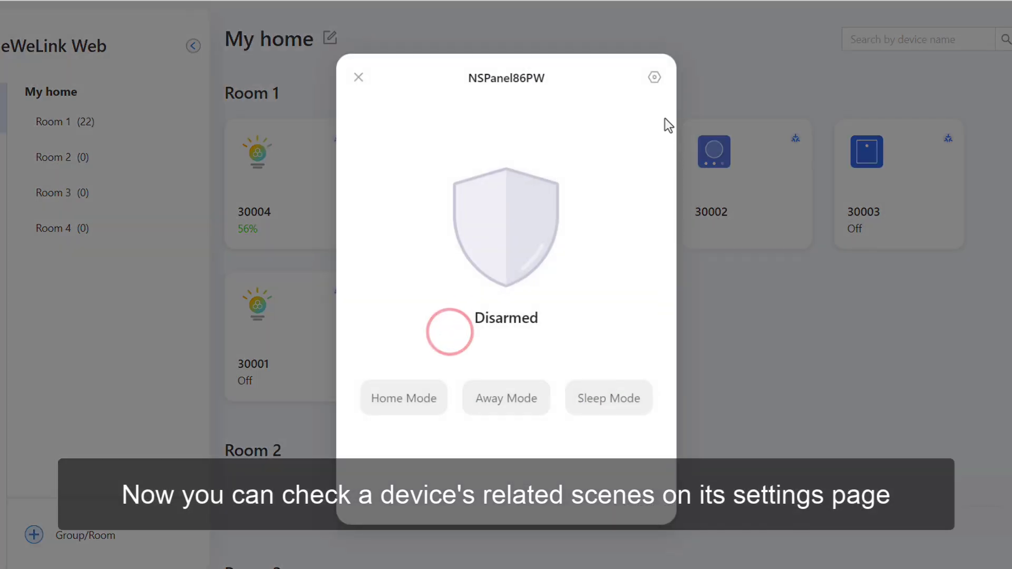
pyautogui.click(654, 79)
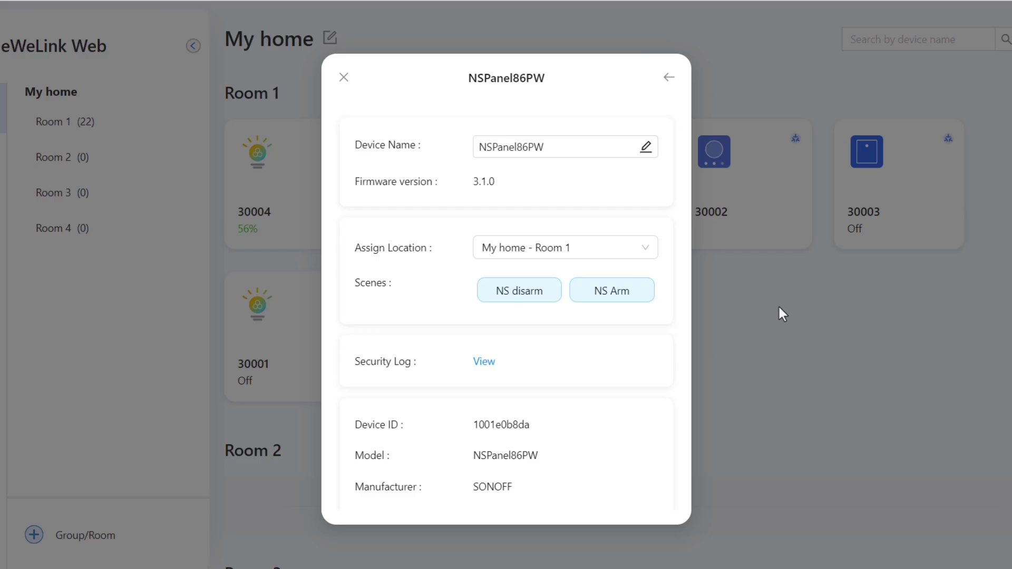
pyautogui.click(779, 307)
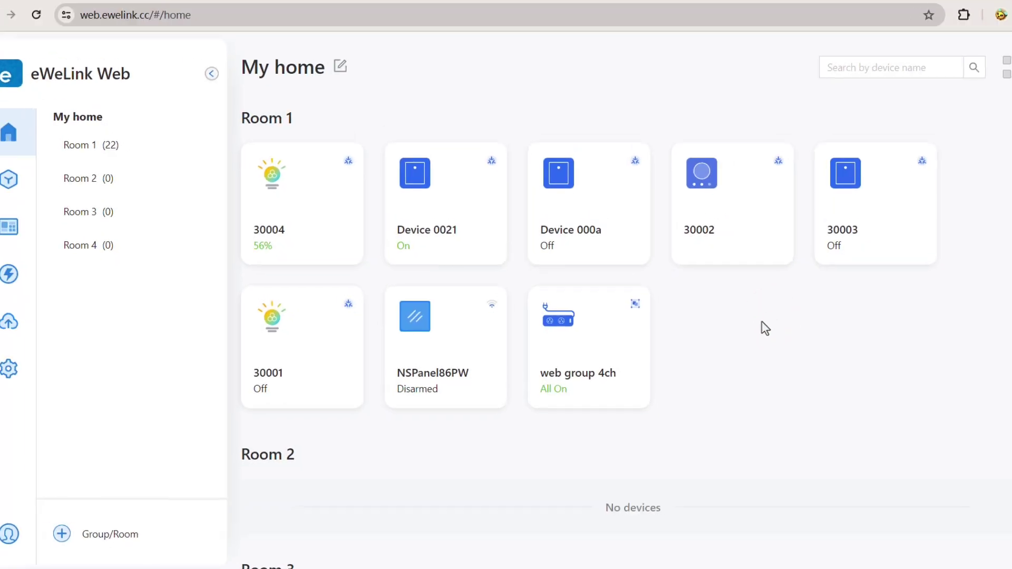
# Step: Navigate via the Scenes page to the Energy Dashboard
pyautogui.click(9, 180)
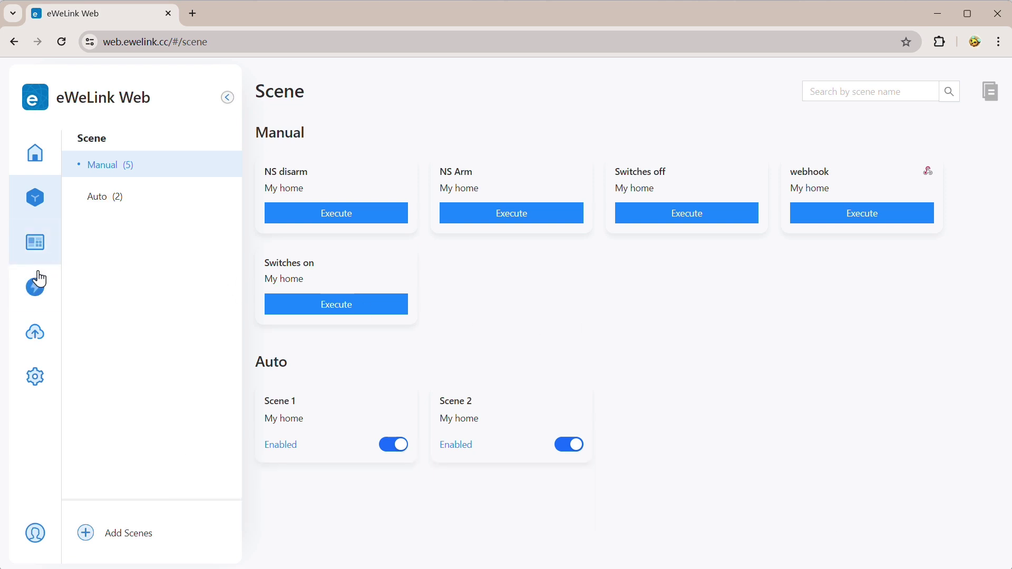
pyautogui.click(36, 288)
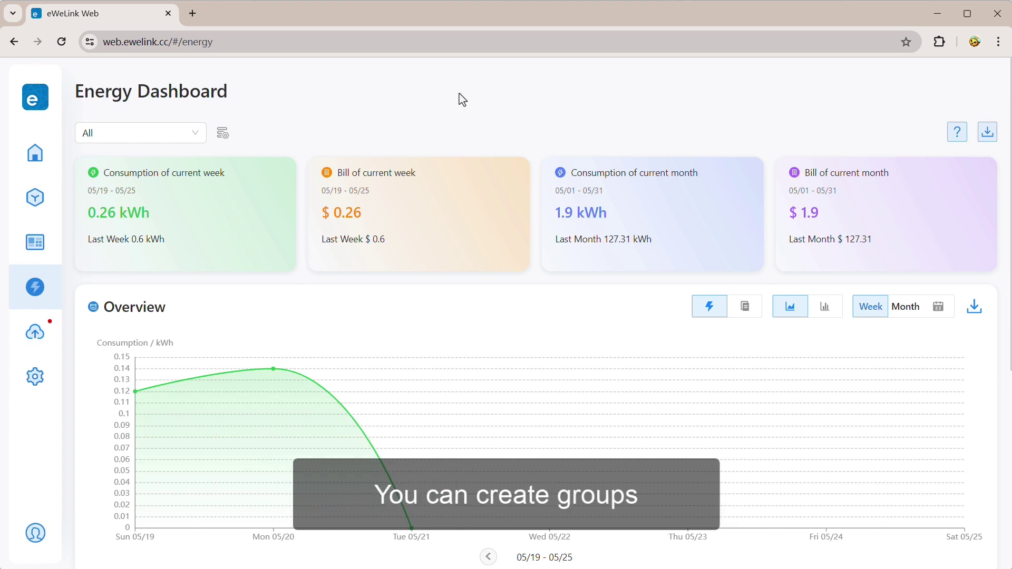
# Step: Create a new electricity group and include five devices in it
pyautogui.click(222, 132)
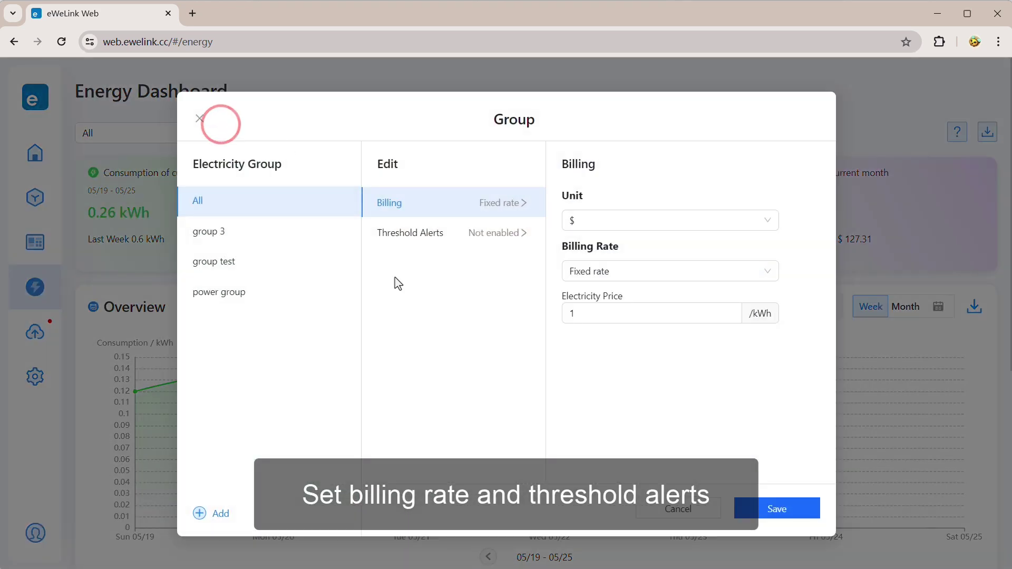
pyautogui.click(201, 514)
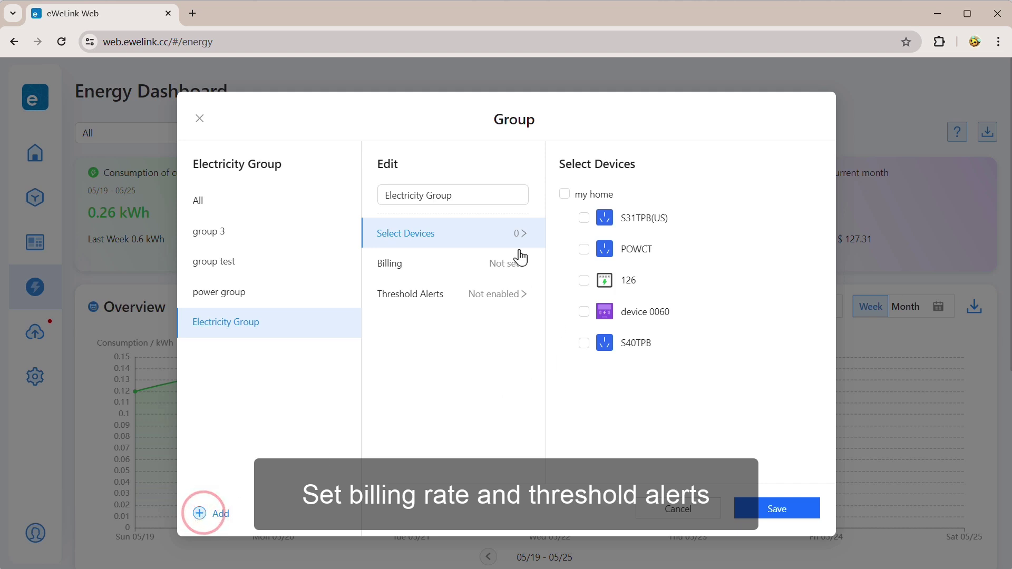
pyautogui.click(584, 217)
pyautogui.click(584, 250)
pyautogui.click(584, 280)
pyautogui.click(584, 312)
pyautogui.click(583, 342)
# Step: Bill the group in dollars at a fixed rate of 1 per kWh and save it
pyautogui.click(452, 263)
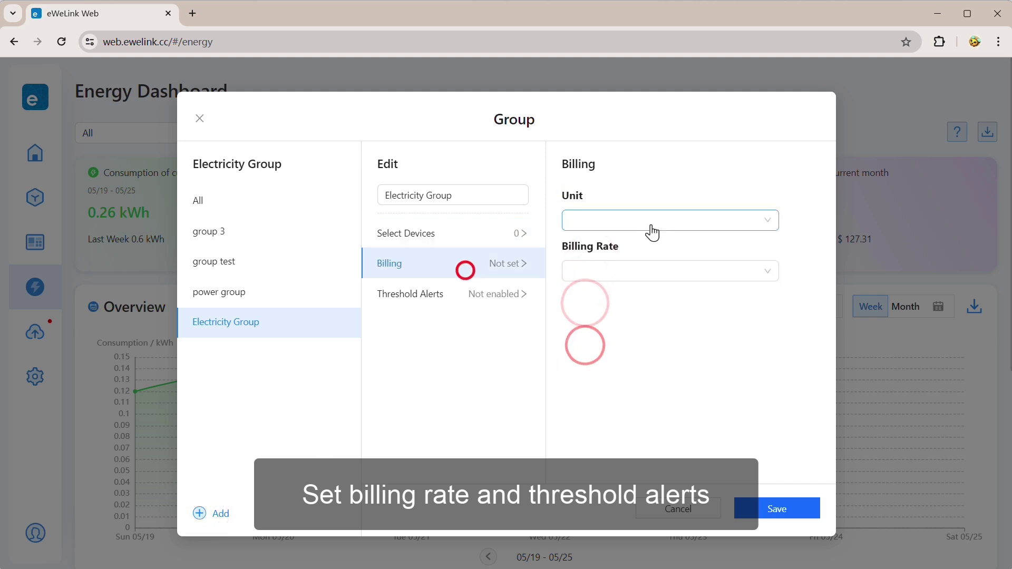
pyautogui.click(669, 225)
pyautogui.click(625, 261)
pyautogui.click(670, 272)
pyautogui.click(663, 300)
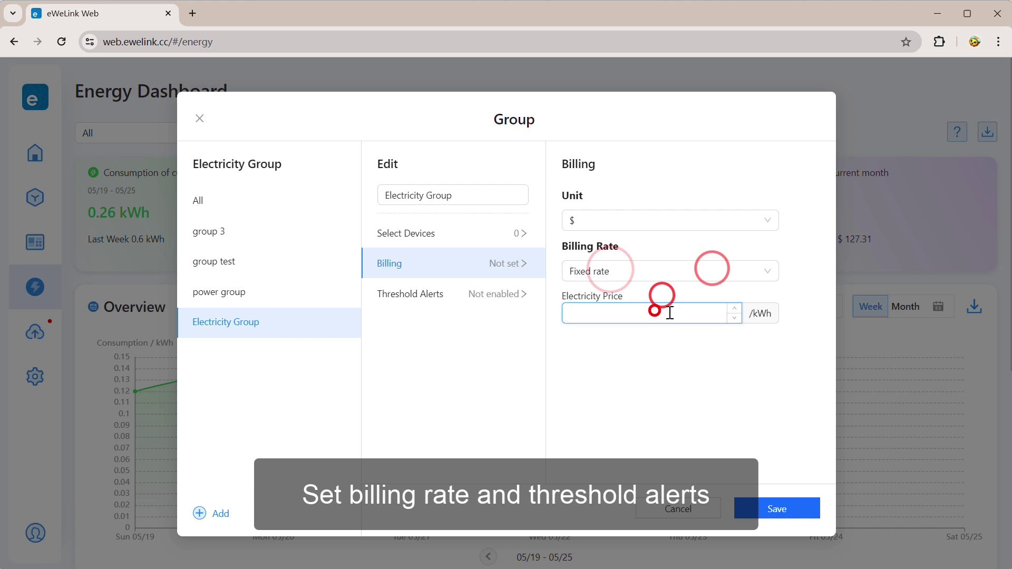
pyautogui.write('1')
pyautogui.click(690, 367)
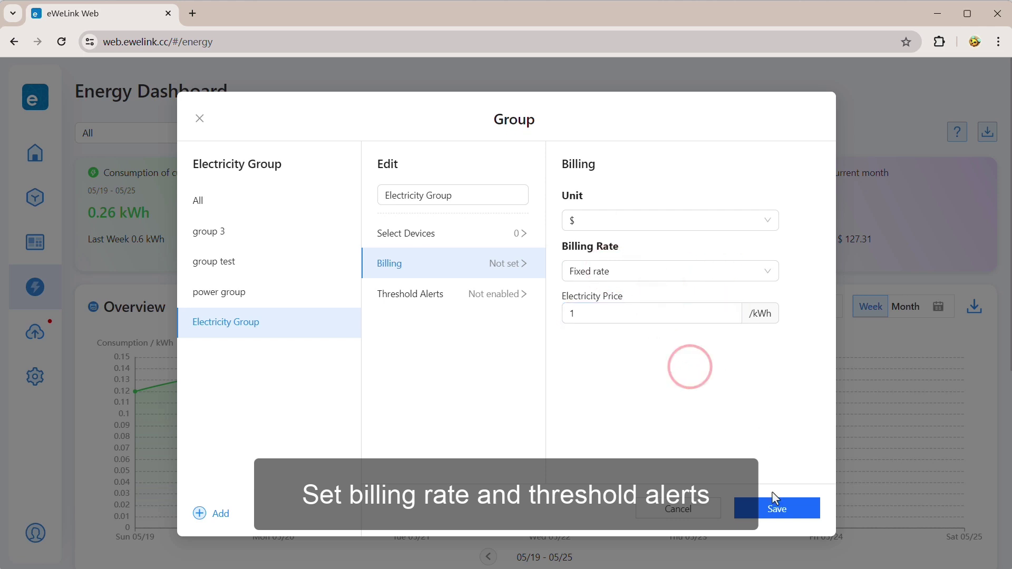
pyautogui.click(777, 508)
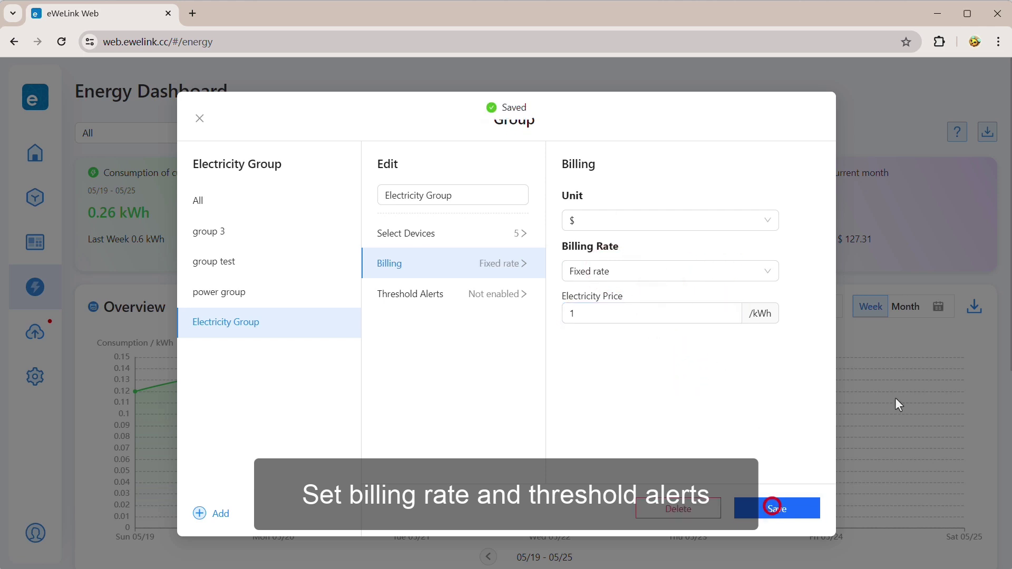
# Step: Enable desktop push notifications for the group's threshold alerts, allowing site notifications
pyautogui.click(464, 299)
pyautogui.click(744, 220)
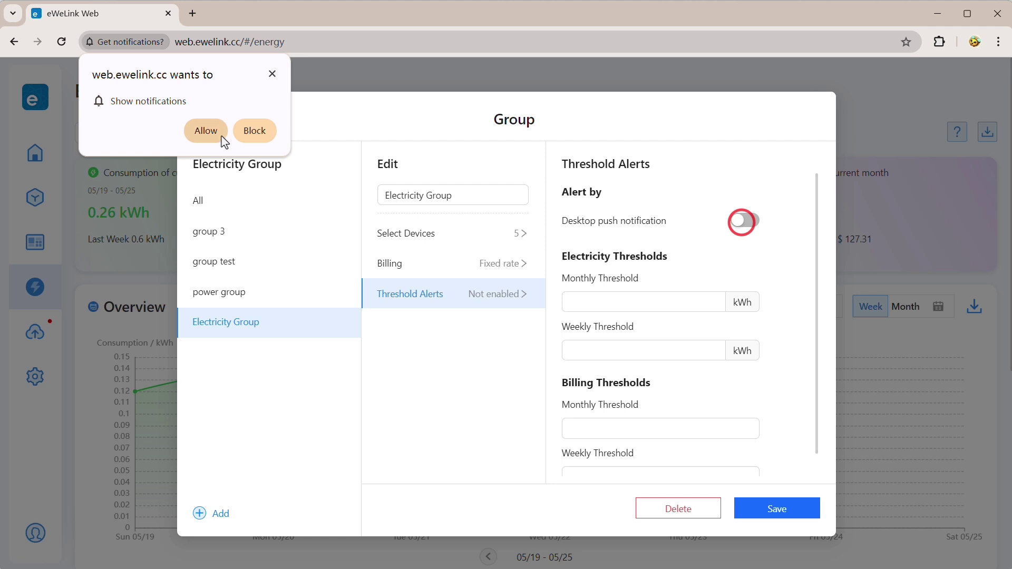
pyautogui.click(206, 130)
# Step: Set thresholds of 200 kWh monthly, 50 kWh weekly, billing 200 monthly and 50 weekly, and save
pyautogui.click(644, 302)
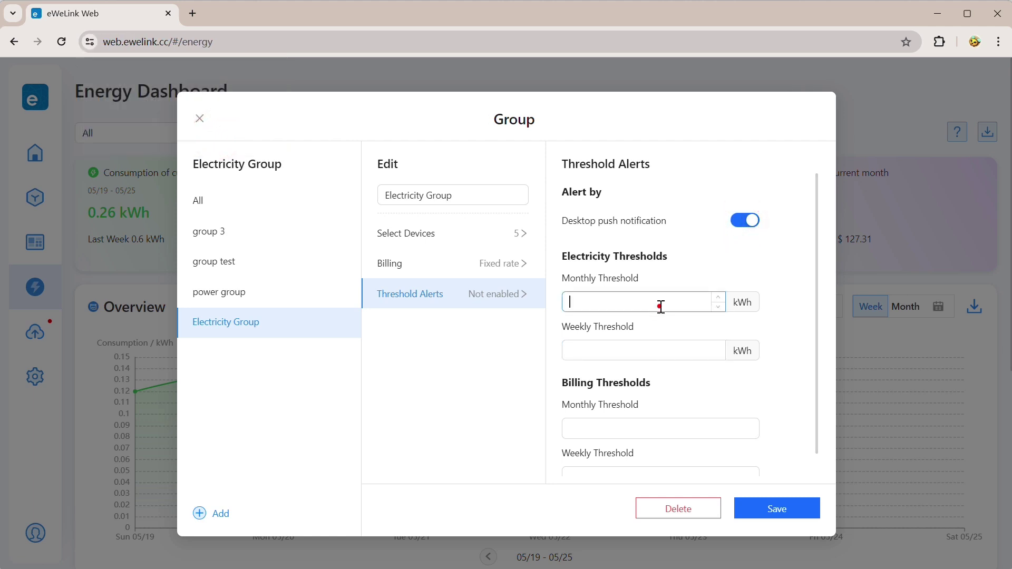
pyautogui.write('200')
pyautogui.click(659, 350)
pyautogui.write('50')
pyautogui.click(732, 428)
pyautogui.write('200')
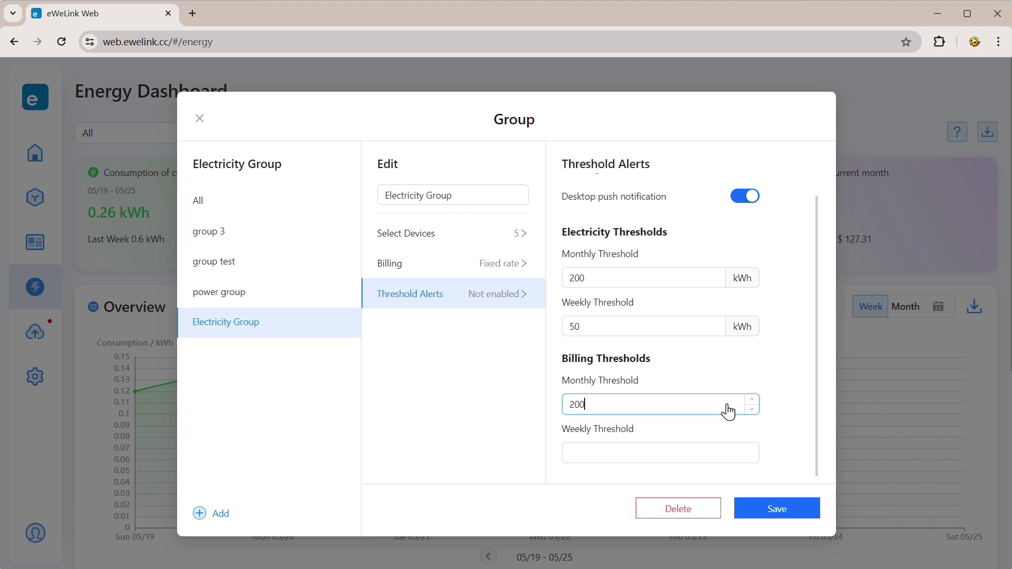
pyautogui.click(661, 452)
pyautogui.write('50')
pyautogui.click(771, 399)
pyautogui.scroll(1, 771, 399)
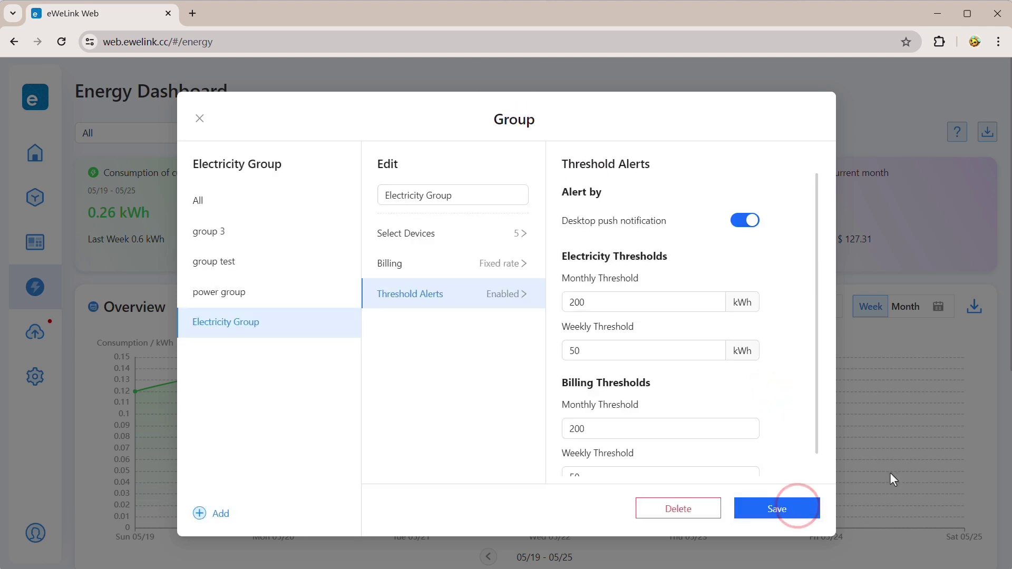
pyautogui.click(199, 119)
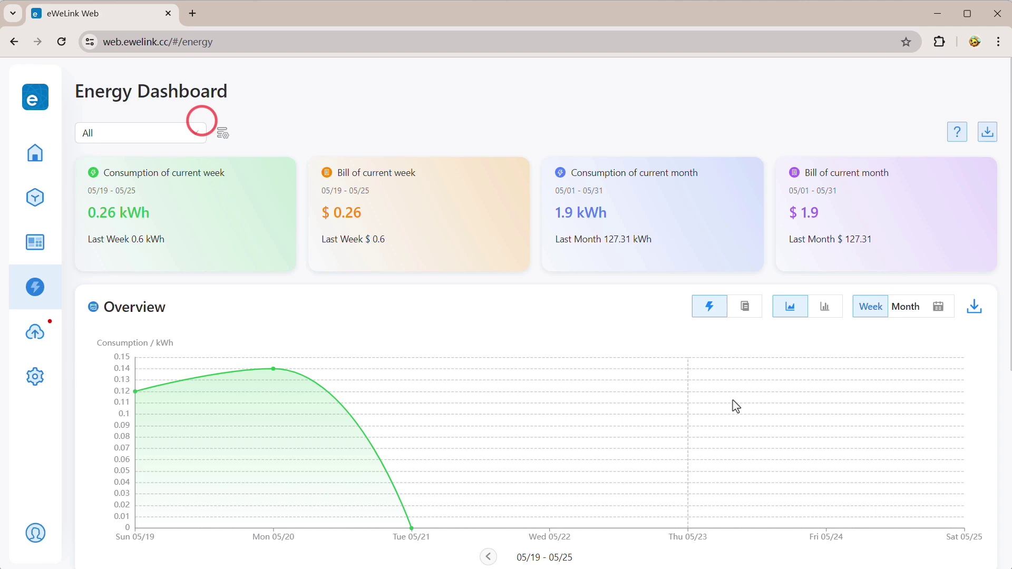
# Step: Show the previous week, then chart the monthly bill as bars in the Overview
pyautogui.click(491, 558)
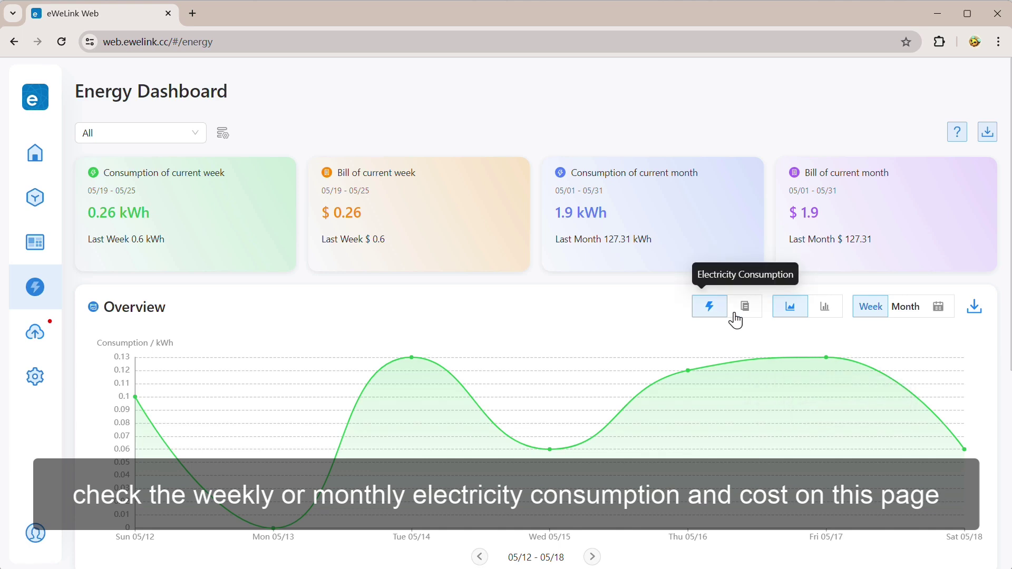
pyautogui.click(742, 309)
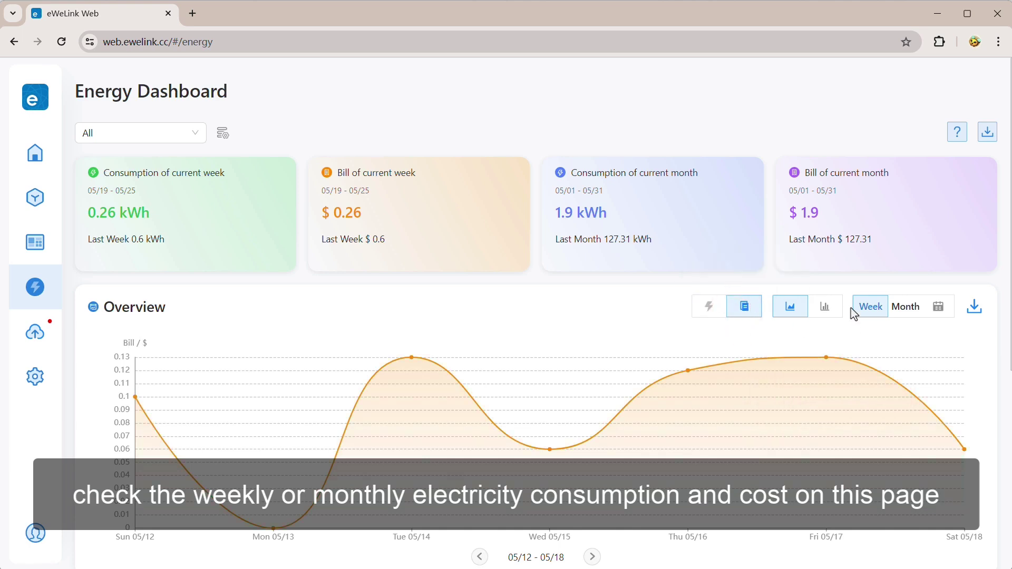
pyautogui.click(824, 307)
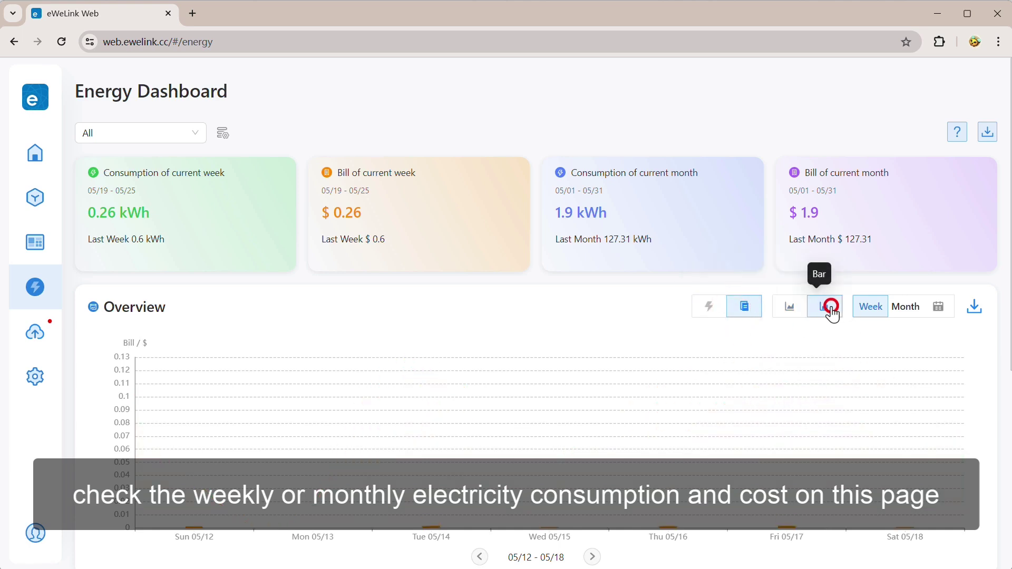
pyautogui.click(905, 307)
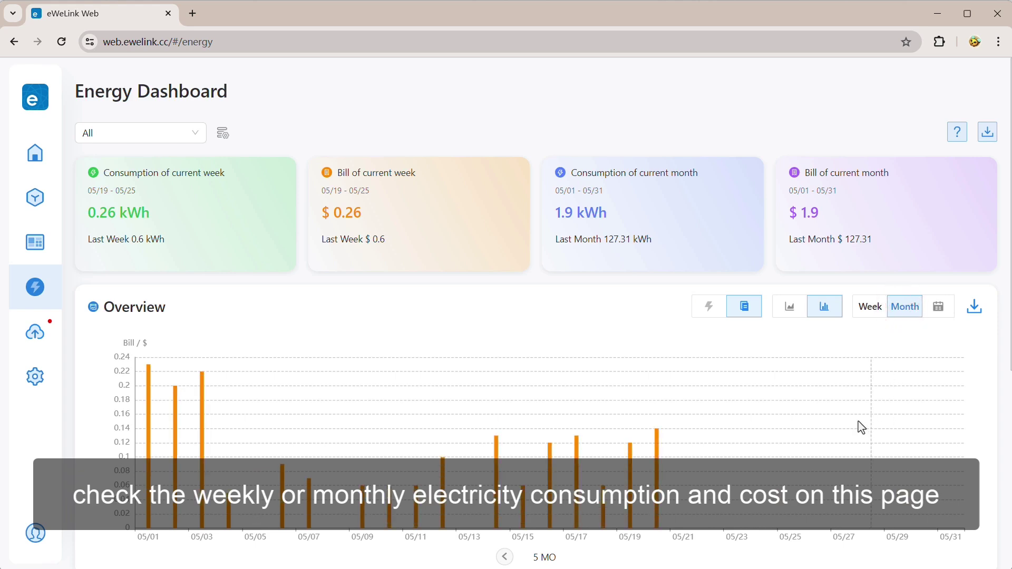
pyautogui.scroll(-4, 839, 430)
pyautogui.scroll(-1, 475, 396)
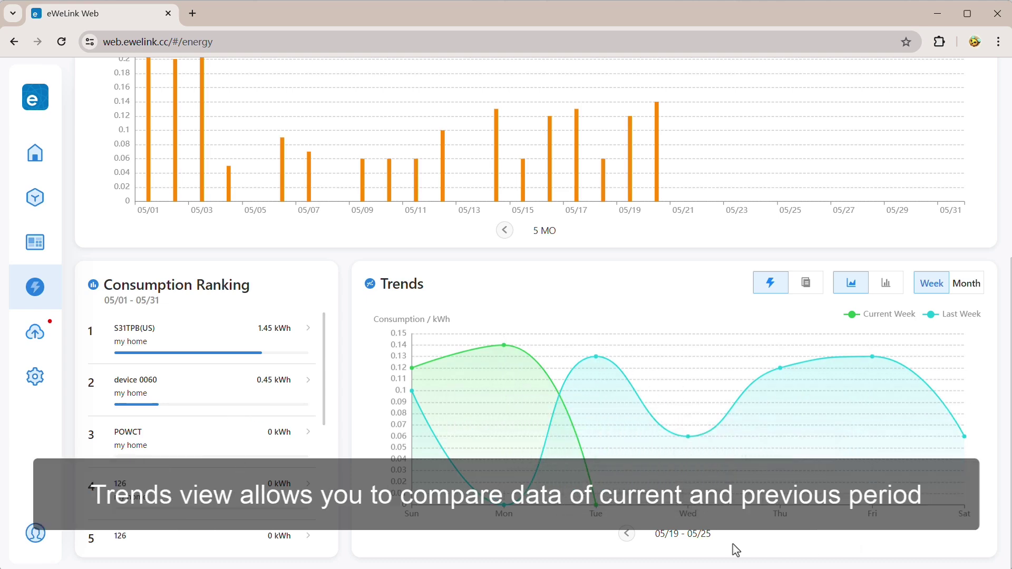
# Step: Move the Trends comparison back to the week of 05/12–05/18
pyautogui.click(627, 534)
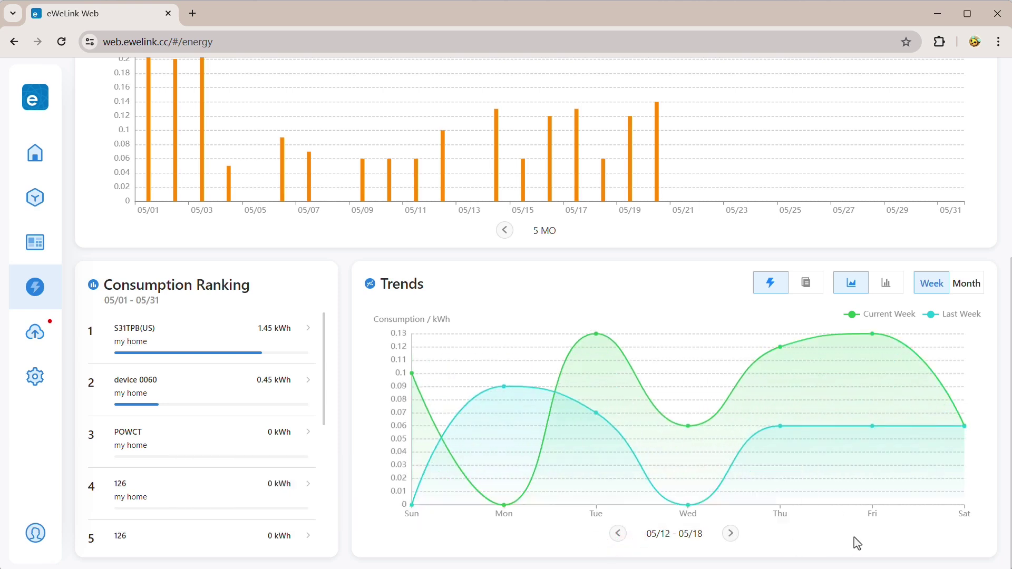
# Step: Switch the interface appearance to Dark (Beta) in Settings
pyautogui.click(36, 377)
pyautogui.click(185, 220)
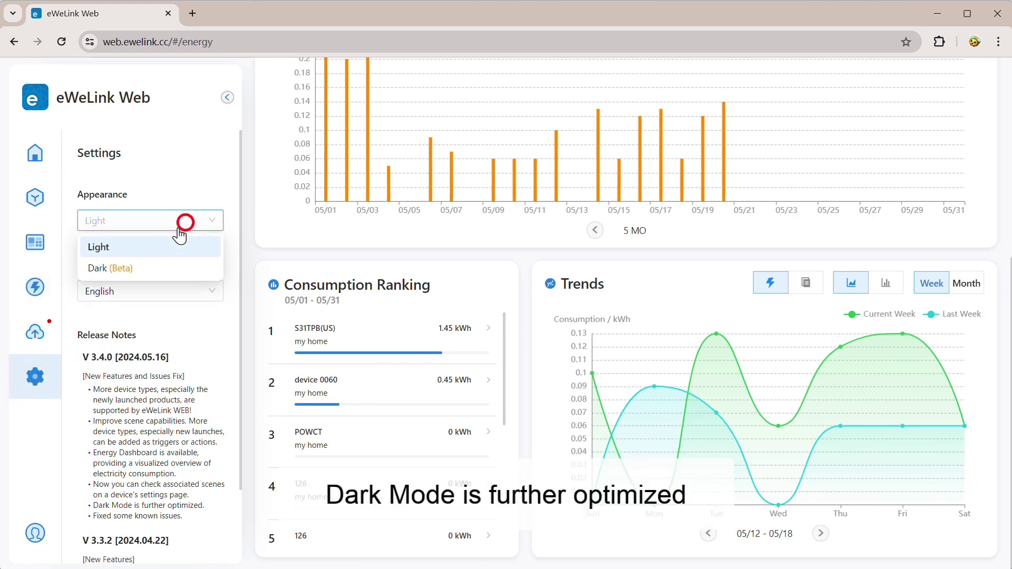
pyautogui.click(141, 270)
pyautogui.moveTo(623, 440)
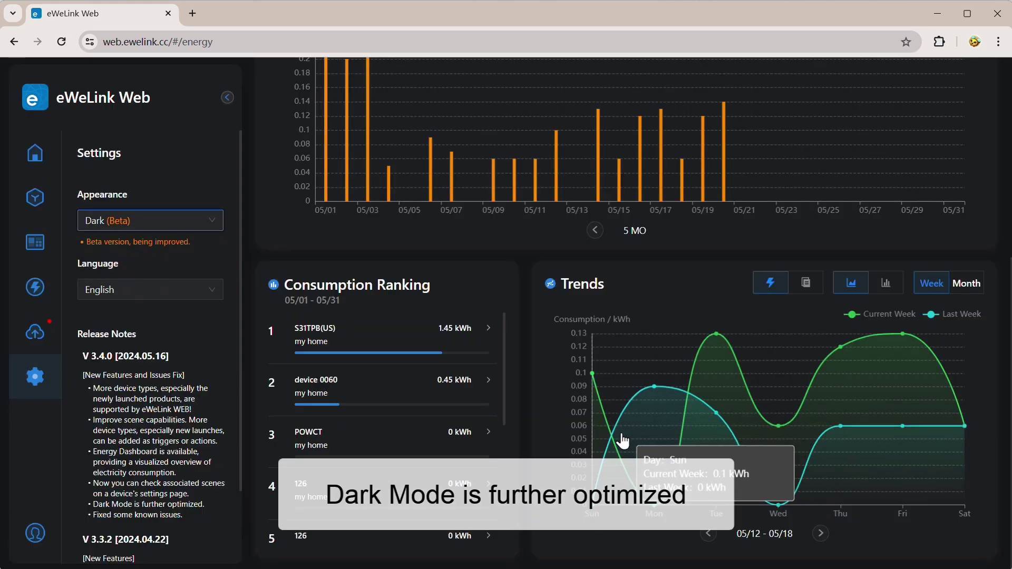
pyautogui.scroll(5, 623, 439)
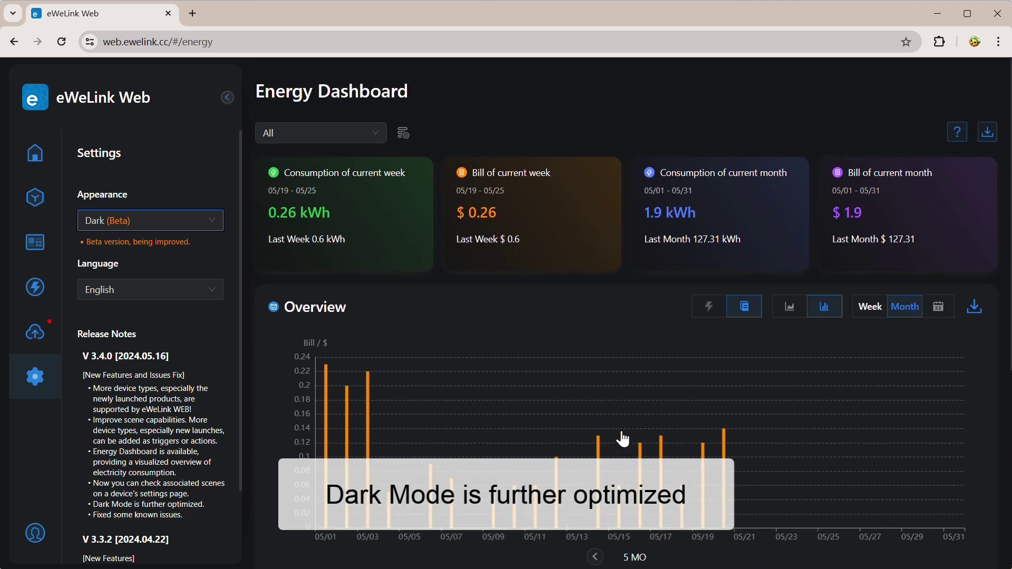
# Step: Chart monthly consumption as a line in the Overview
pyautogui.click(709, 316)
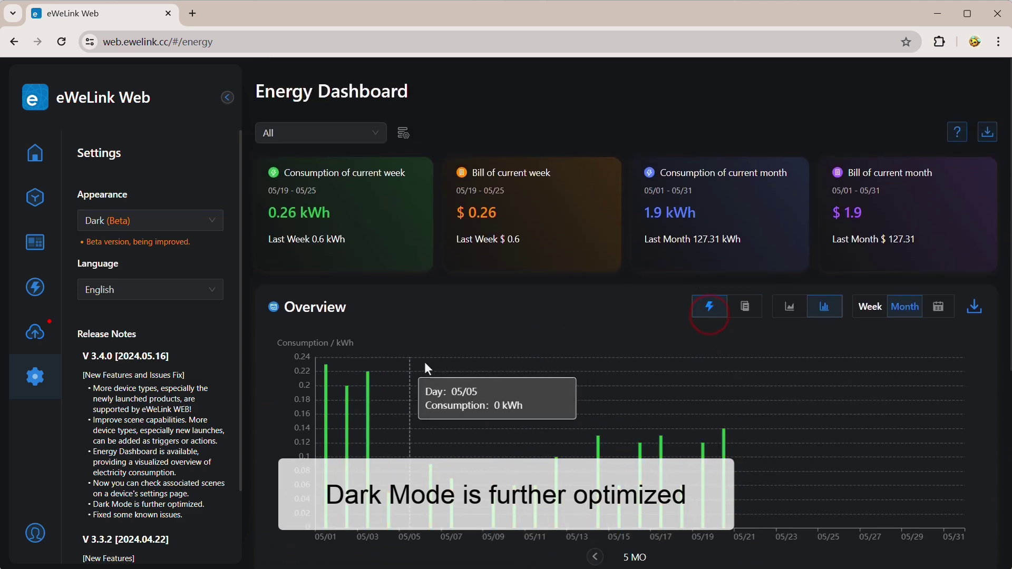
pyautogui.click(789, 307)
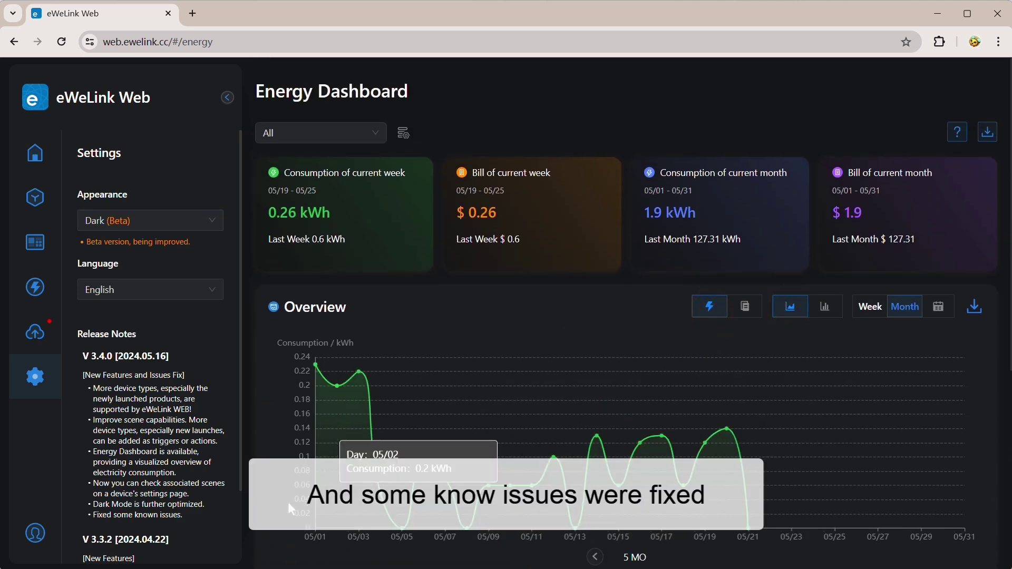